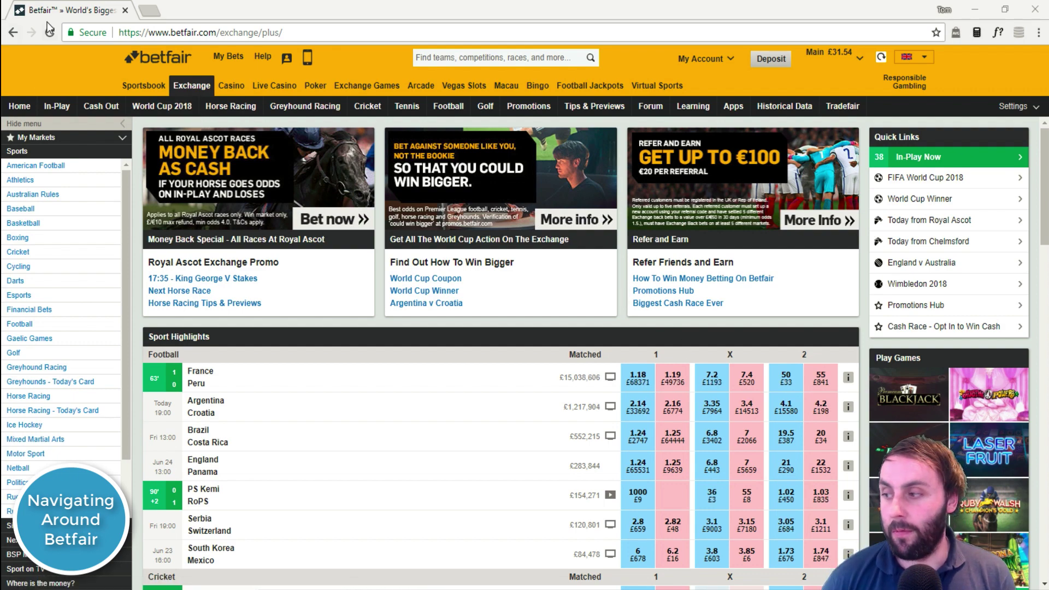
Step: View the Sportsbook home page and its sport highlights, and return to the Exchange
{"action": "left_click", "coordinate": [146, 94]}
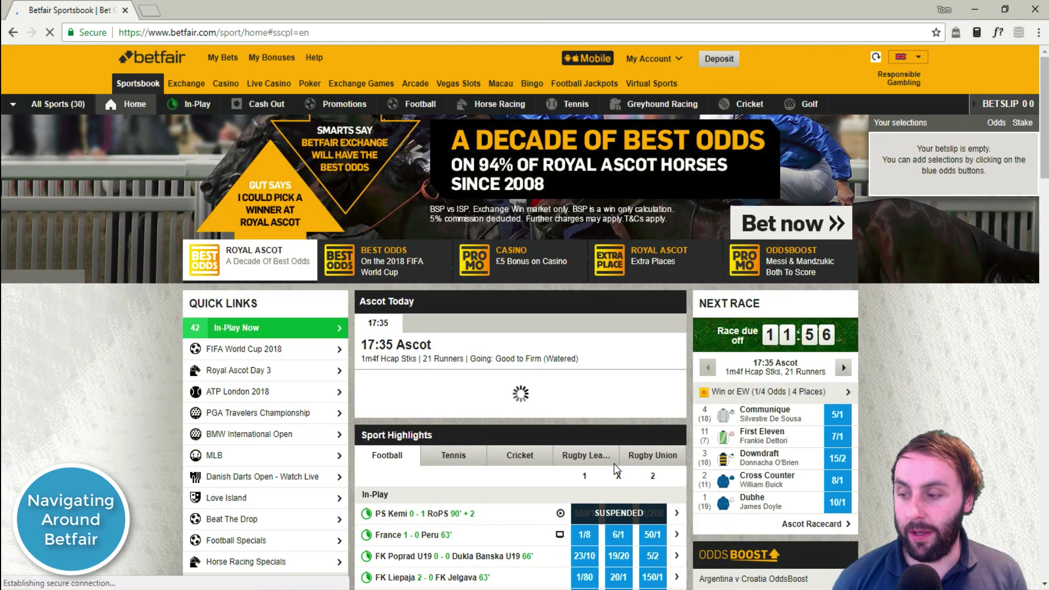
{"action": "scroll", "coordinate": [566, 440], "scroll_direction": "down", "scroll_amount": 5}
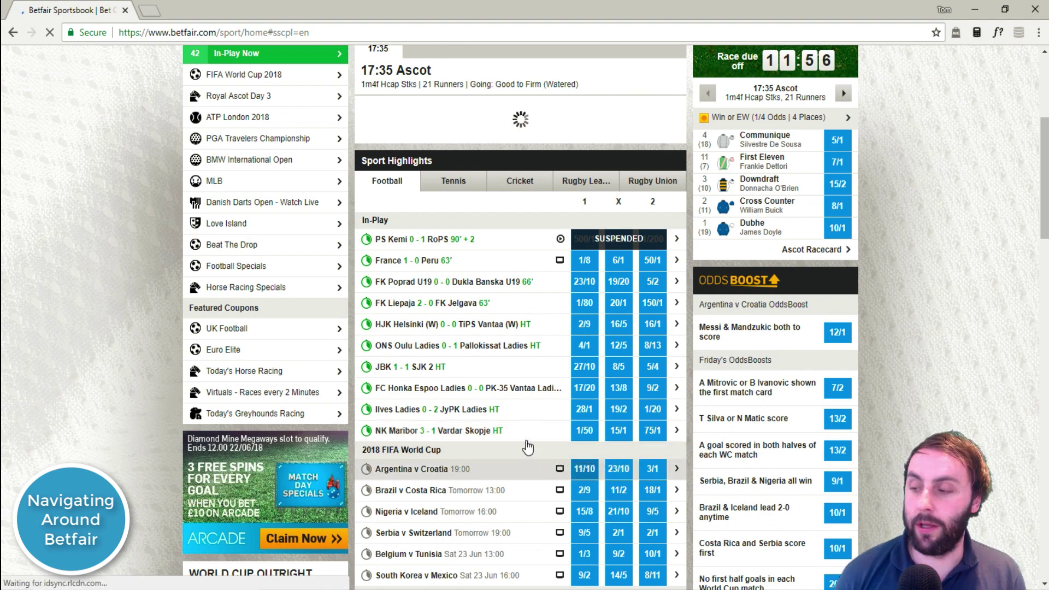
{"action": "scroll", "coordinate": [534, 436], "scroll_direction": "up", "scroll_amount": 5}
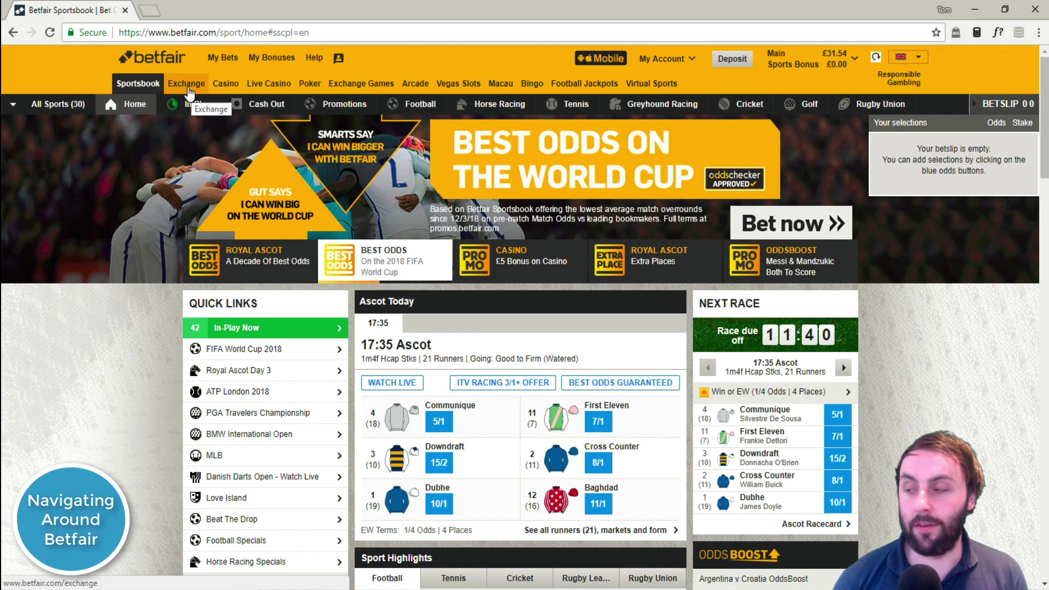
{"action": "left_click", "coordinate": [187, 84]}
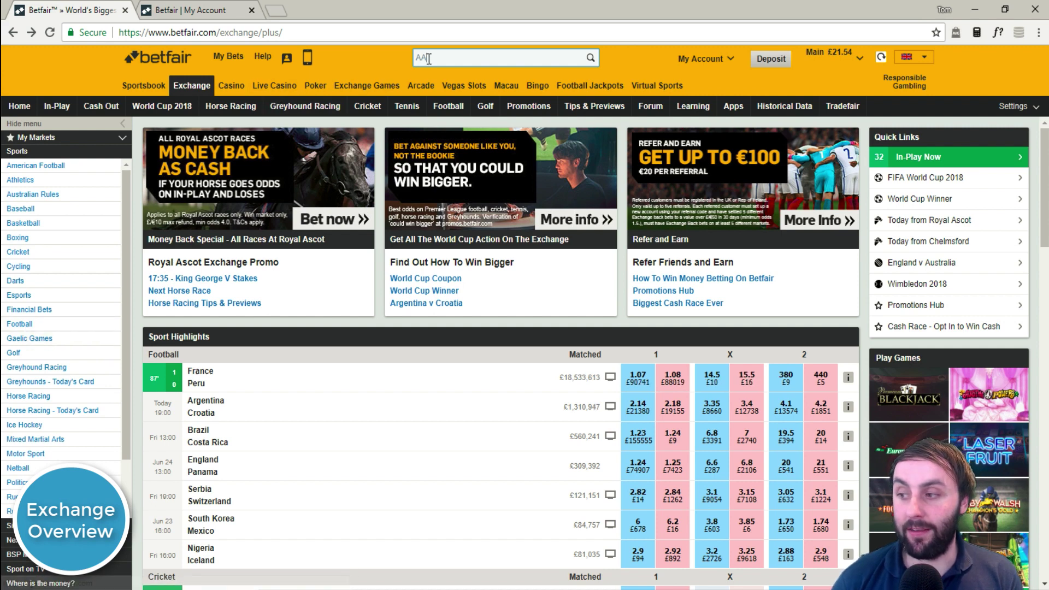
Step: Clear the search text and open the Argentina v Croatia market from the football highlights
{"action": "key", "text": "BackSpace"}
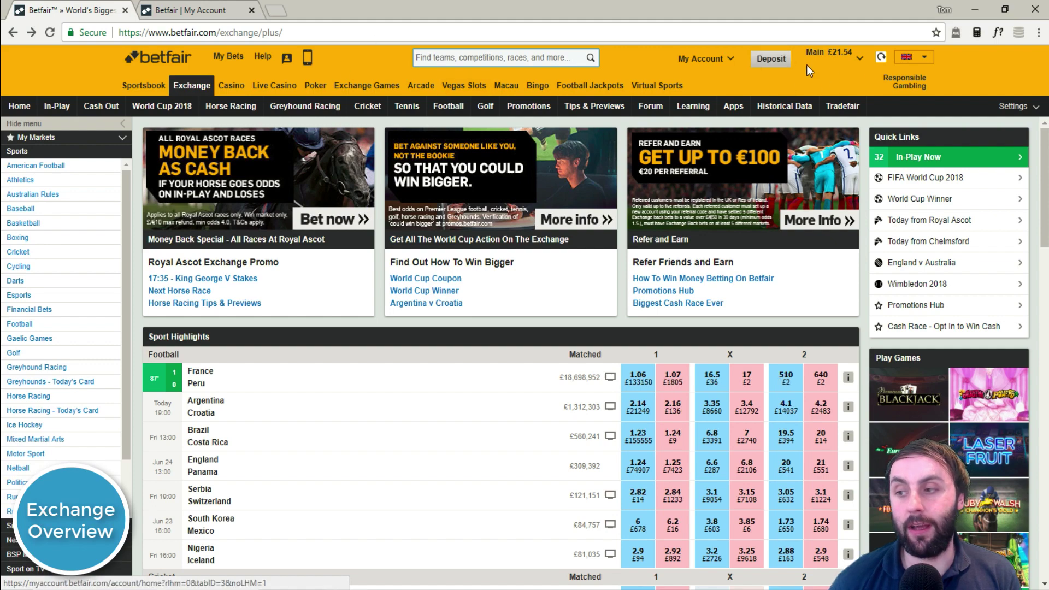
{"action": "left_click", "coordinate": [696, 62]}
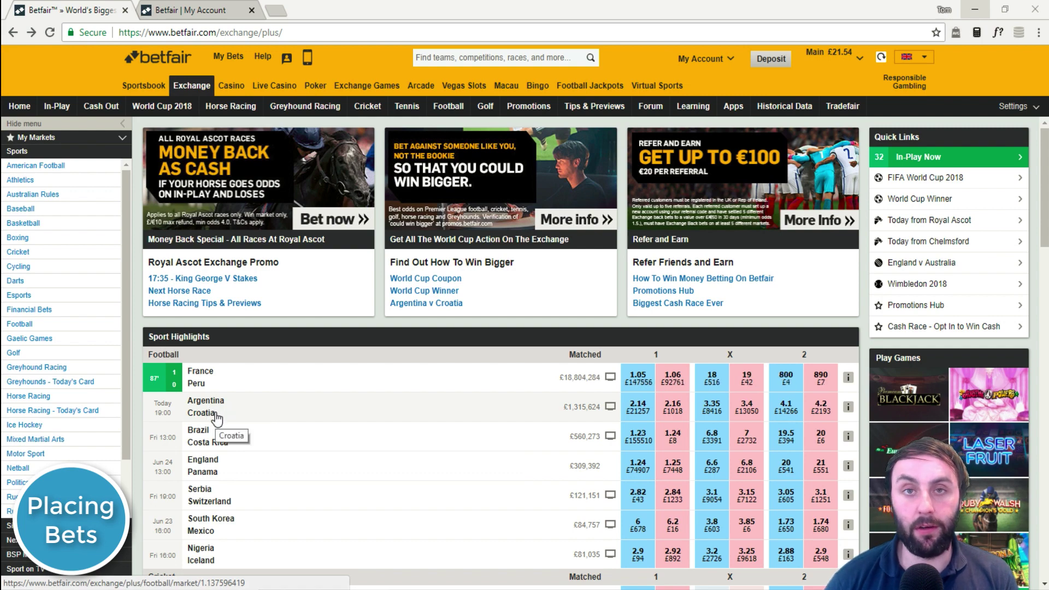
{"action": "left_click", "coordinate": [216, 417]}
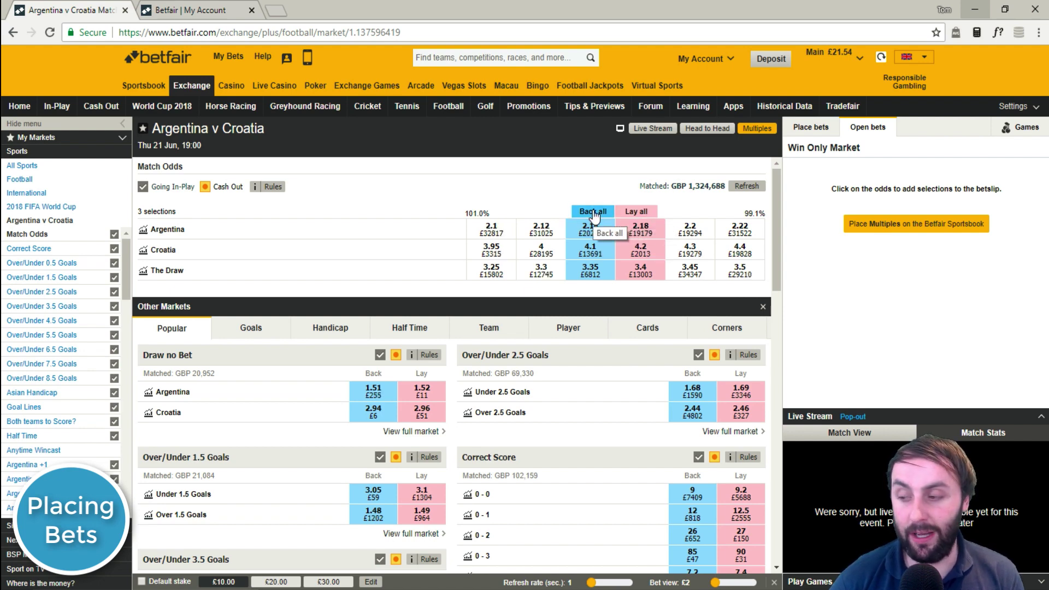
Step: Fill in a lay bet on Argentina in Match Odds with a backer's stake of £5, and cancel all selections
{"action": "left_click", "coordinate": [645, 236]}
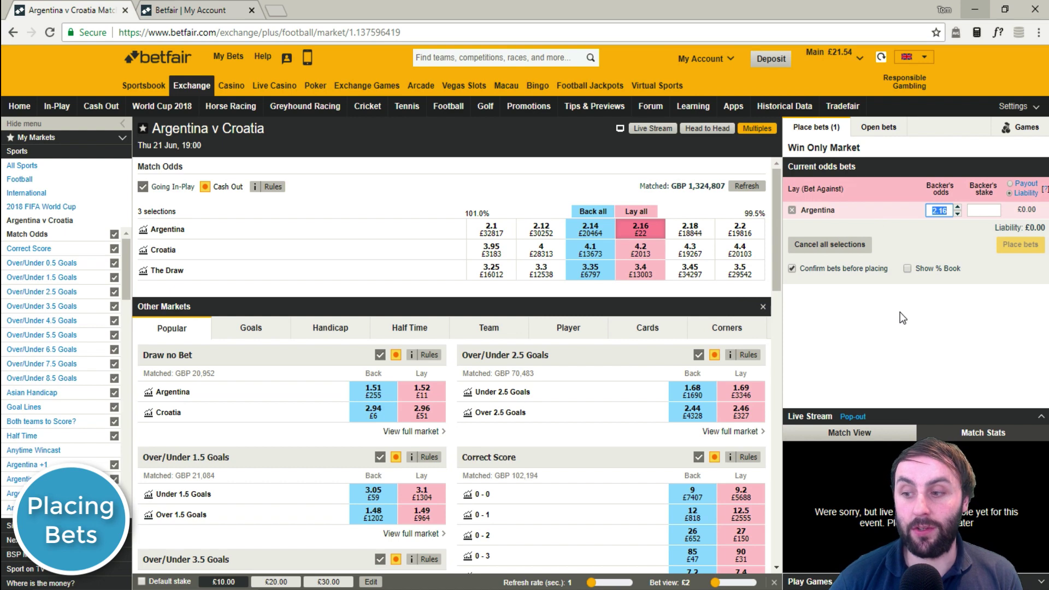
{"action": "left_click", "coordinate": [1015, 194]}
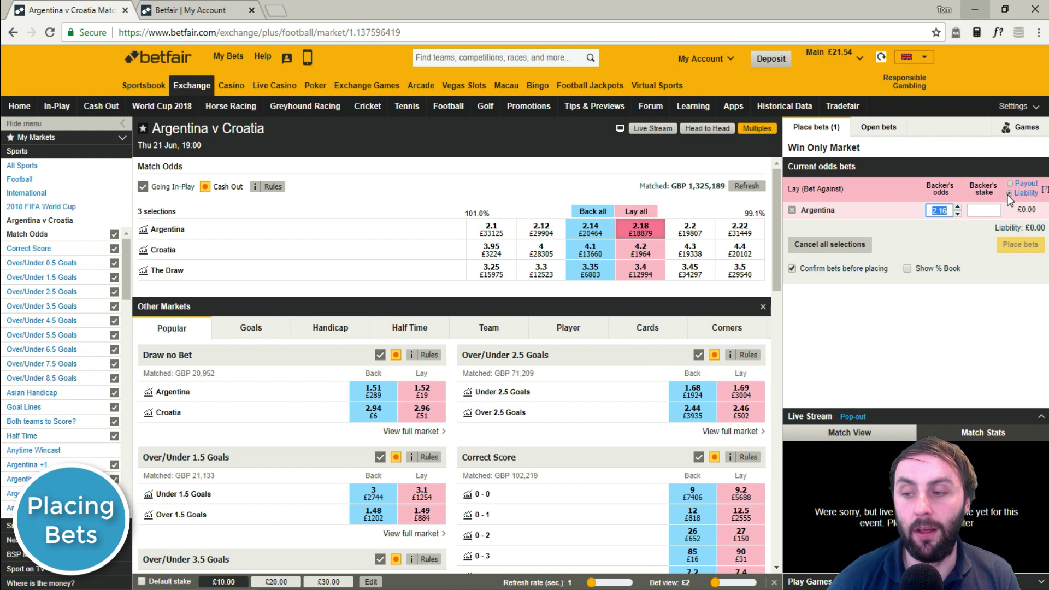
{"action": "left_click", "coordinate": [1009, 195]}
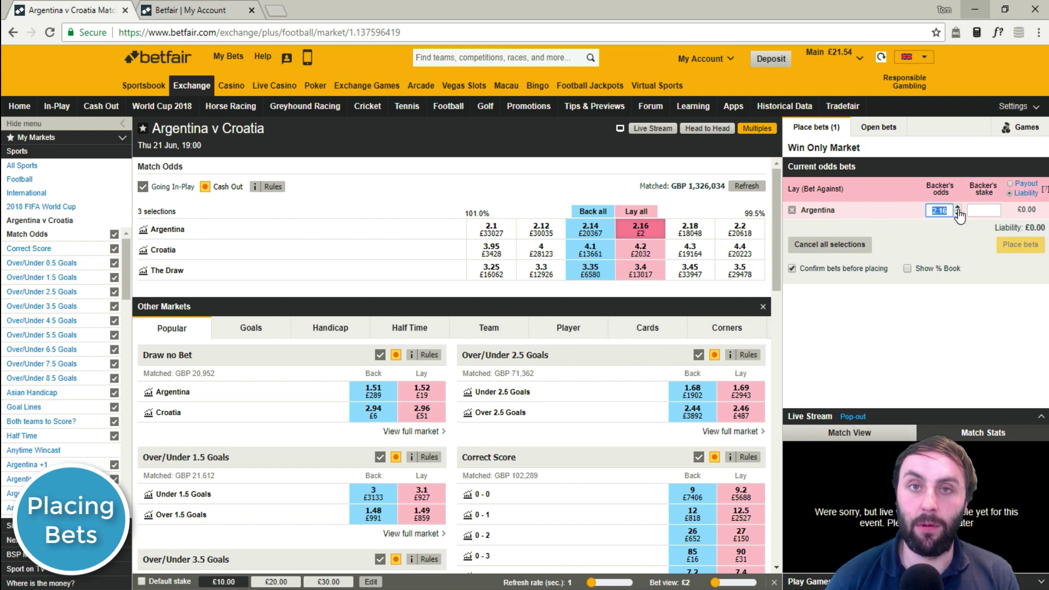
{"action": "left_click", "coordinate": [985, 212]}
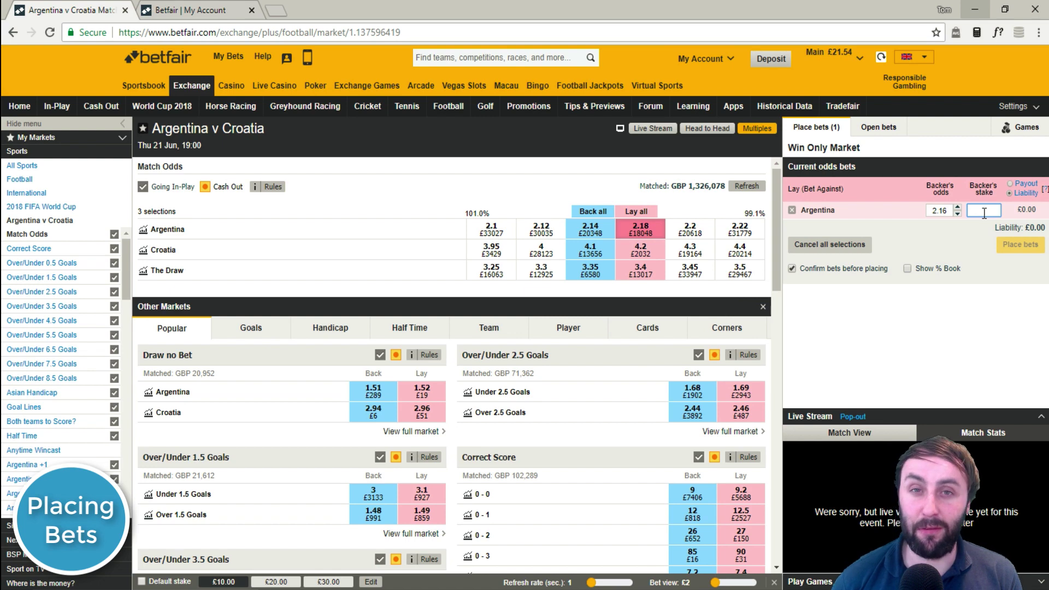
{"action": "type", "text": "5"}
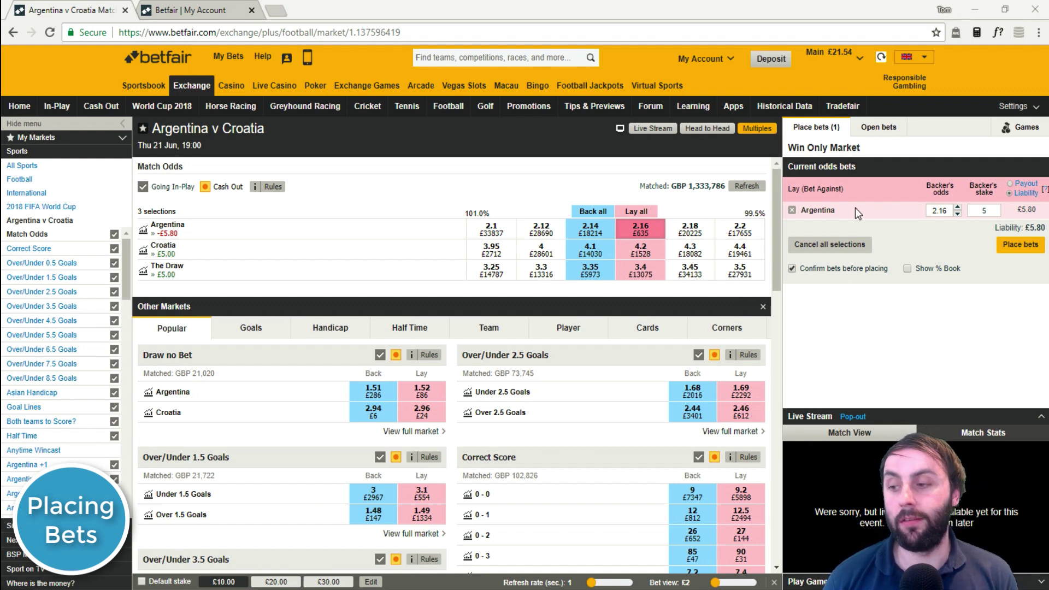
{"action": "left_click", "coordinate": [833, 249]}
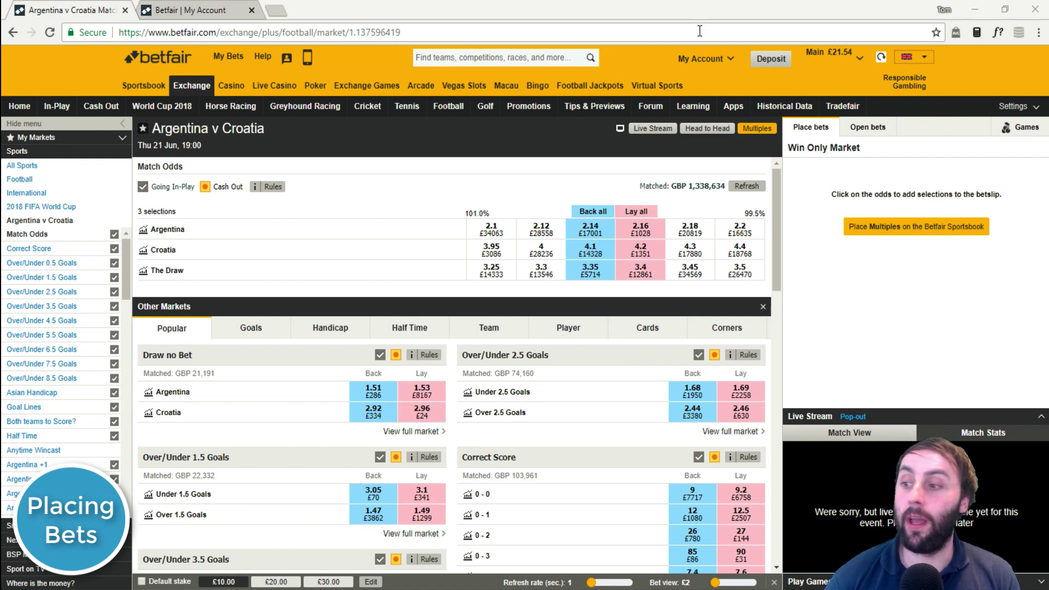
Step: Open the account's My Bets page to view the exchange bets
{"action": "left_click", "coordinate": [704, 59]}
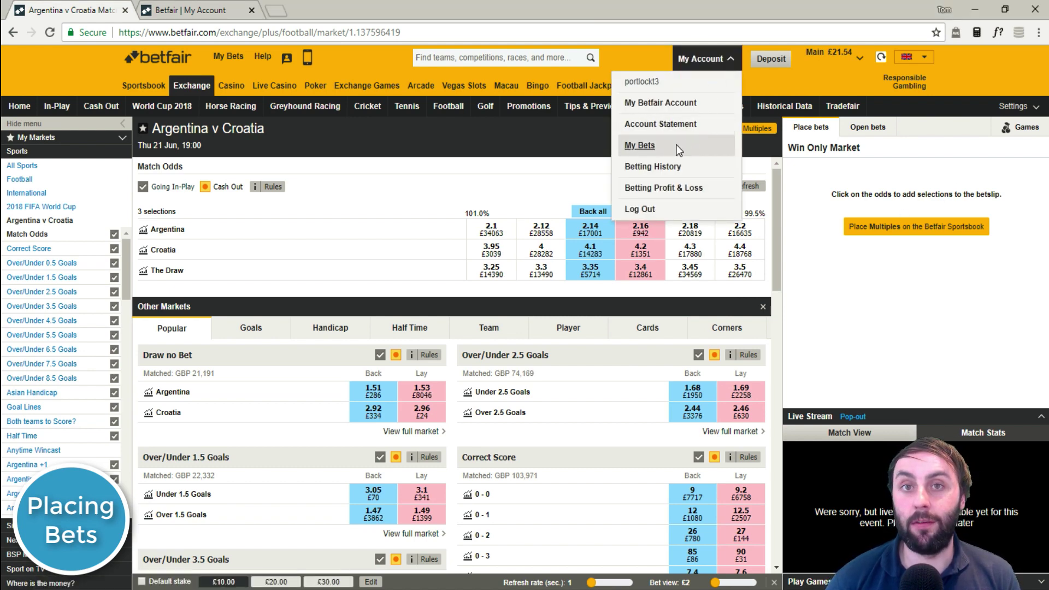
{"action": "left_click", "coordinate": [640, 145]}
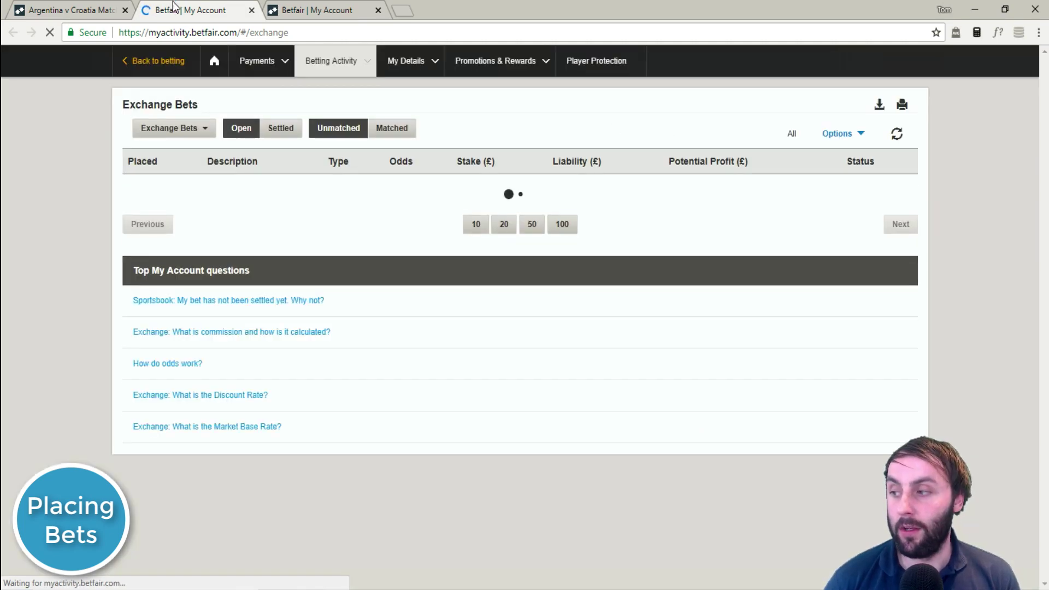
{"action": "left_click", "coordinate": [87, 10]}
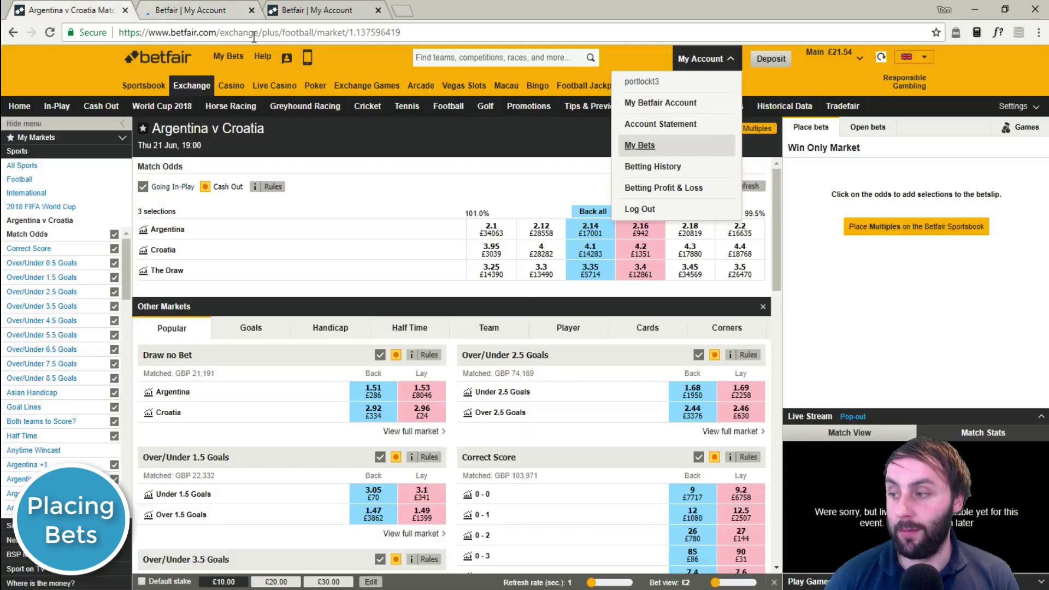
{"action": "left_click", "coordinate": [704, 58]}
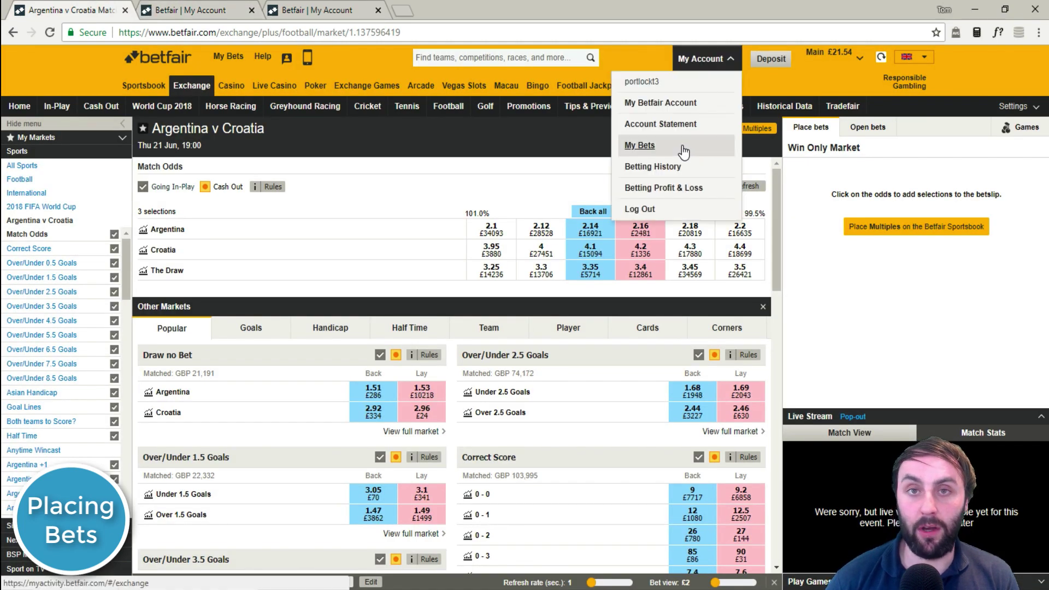
{"action": "left_click", "coordinate": [228, 5]}
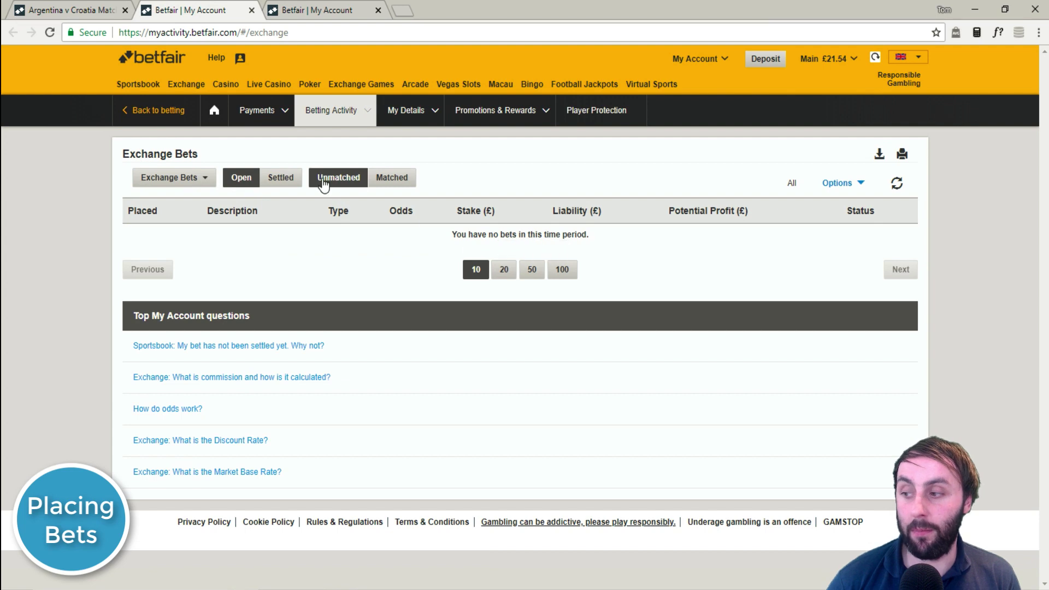
Step: Compare the matched and unmatched lists of open exchange bets, ending on the matched list
{"action": "left_click", "coordinate": [395, 184]}
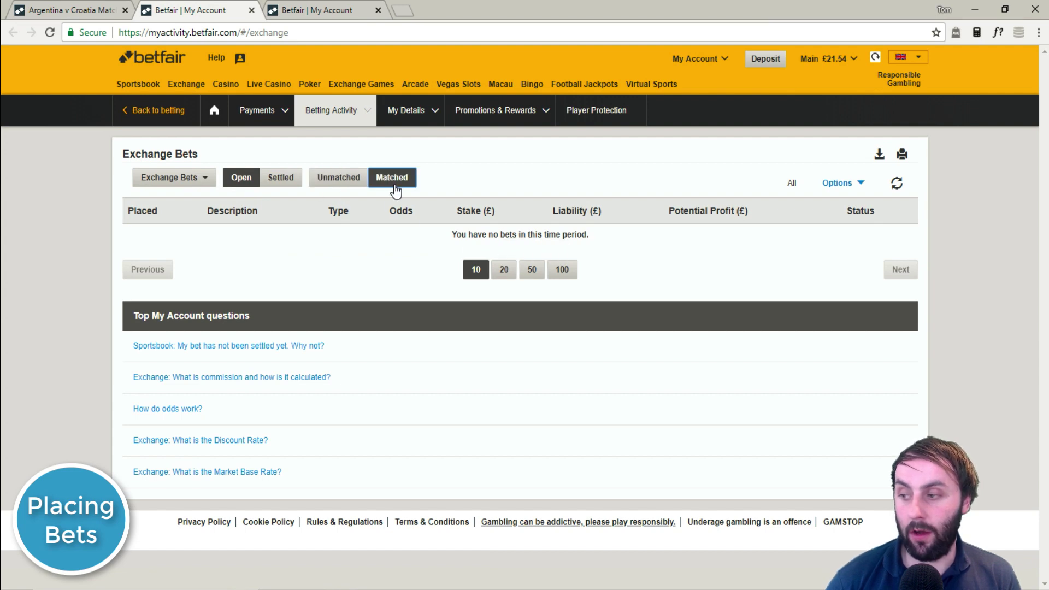
{"action": "left_click", "coordinate": [326, 182]}
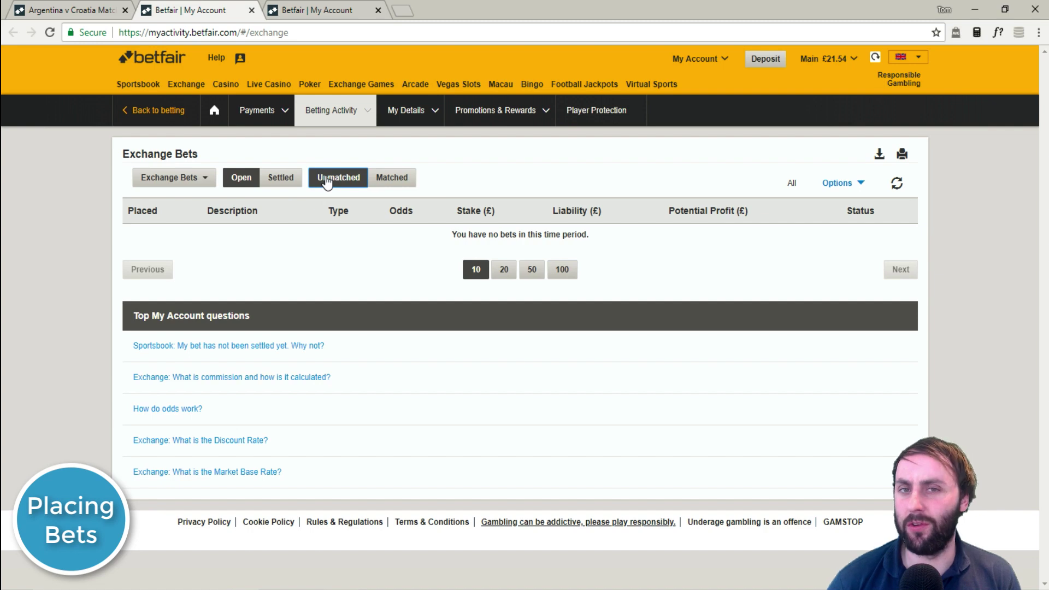
{"action": "left_click", "coordinate": [406, 186]}
{"action": "left_click", "coordinate": [346, 180]}
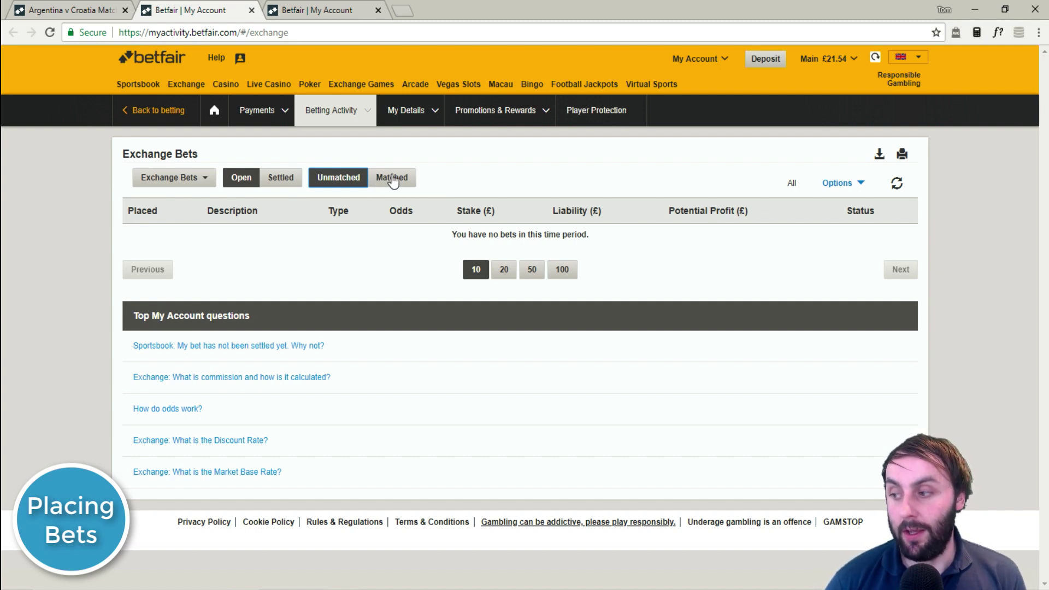
{"action": "left_click", "coordinate": [392, 179]}
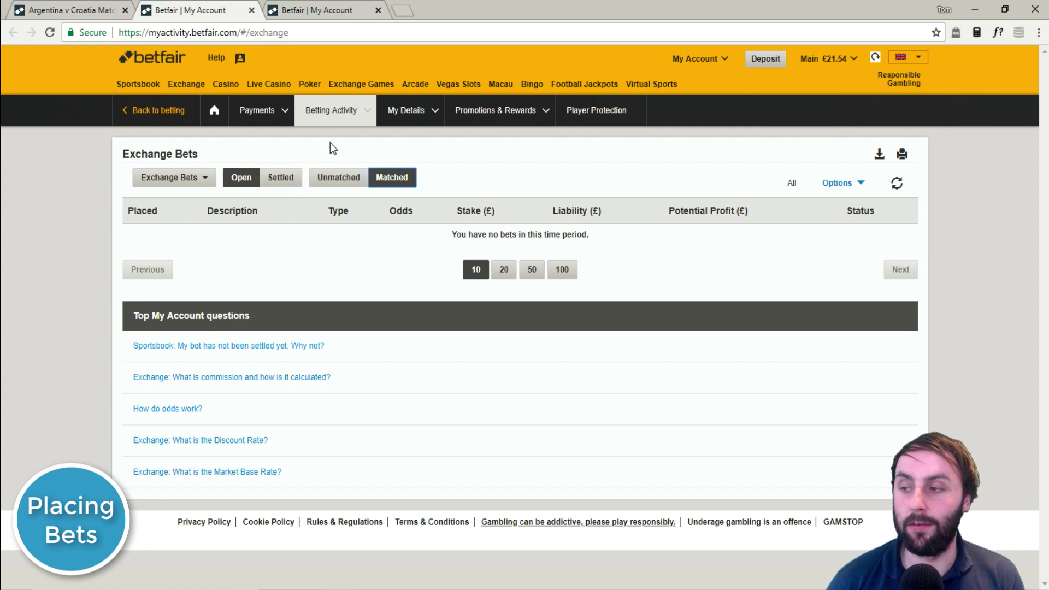
Step: Load the Exchange home page in the spare account page and check the My Bets page's account options
{"action": "left_click", "coordinate": [682, 70]}
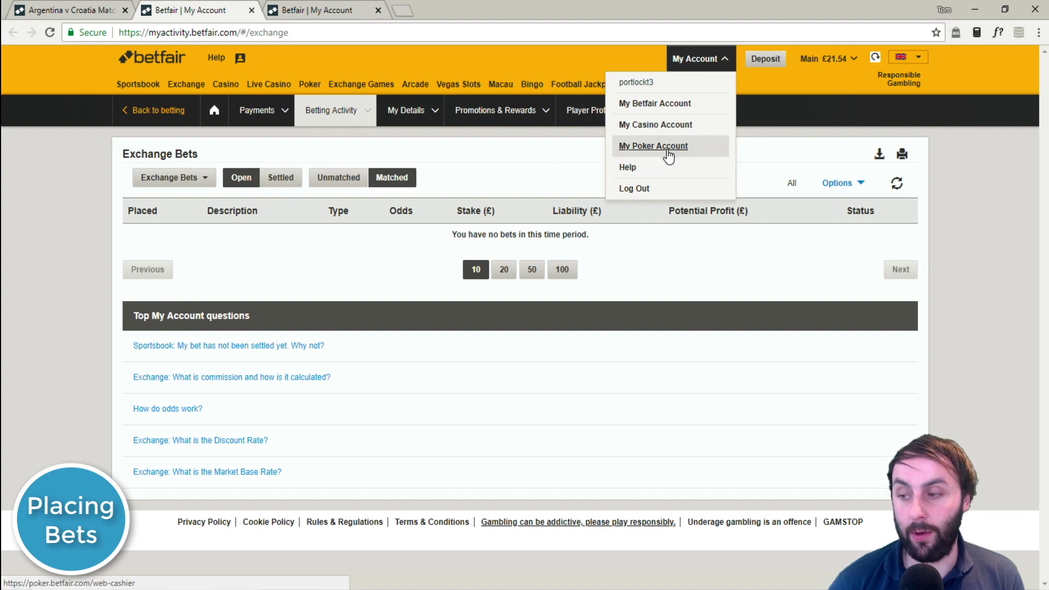
{"action": "left_click", "coordinate": [295, 9]}
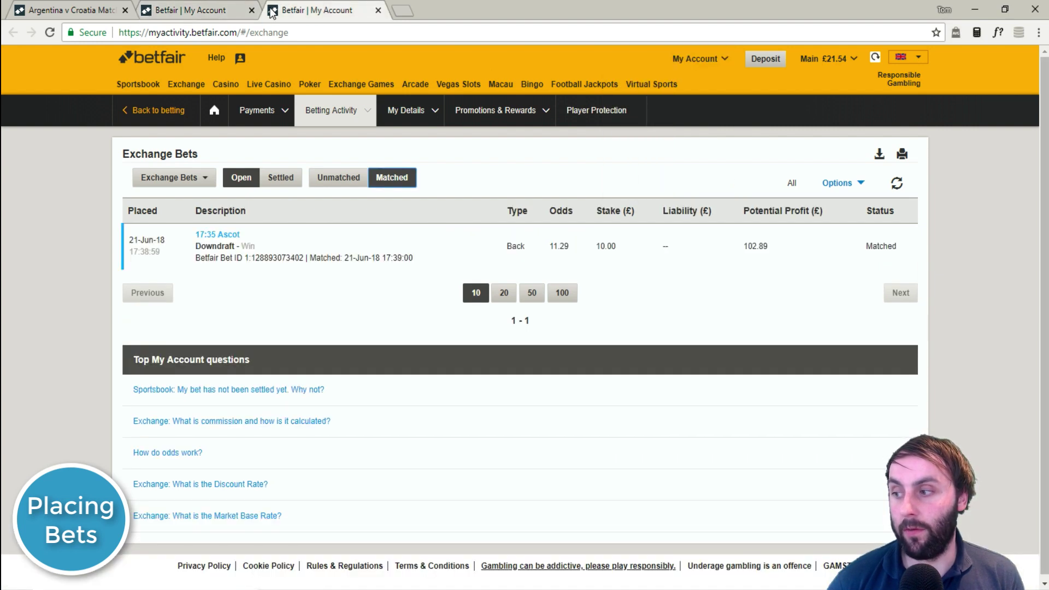
{"action": "left_click", "coordinate": [191, 88]}
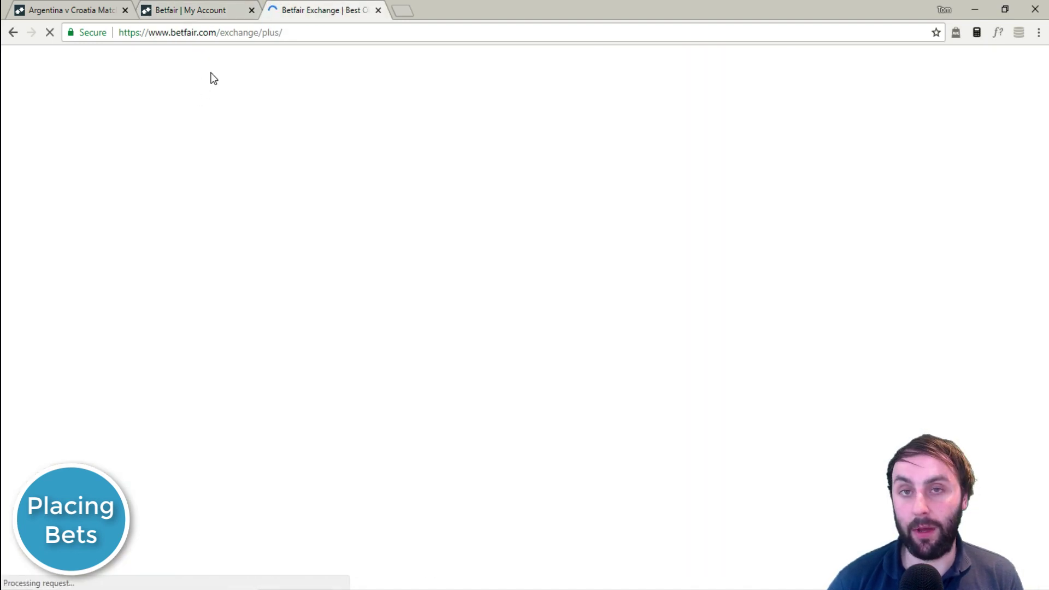
{"action": "left_click", "coordinate": [191, 10]}
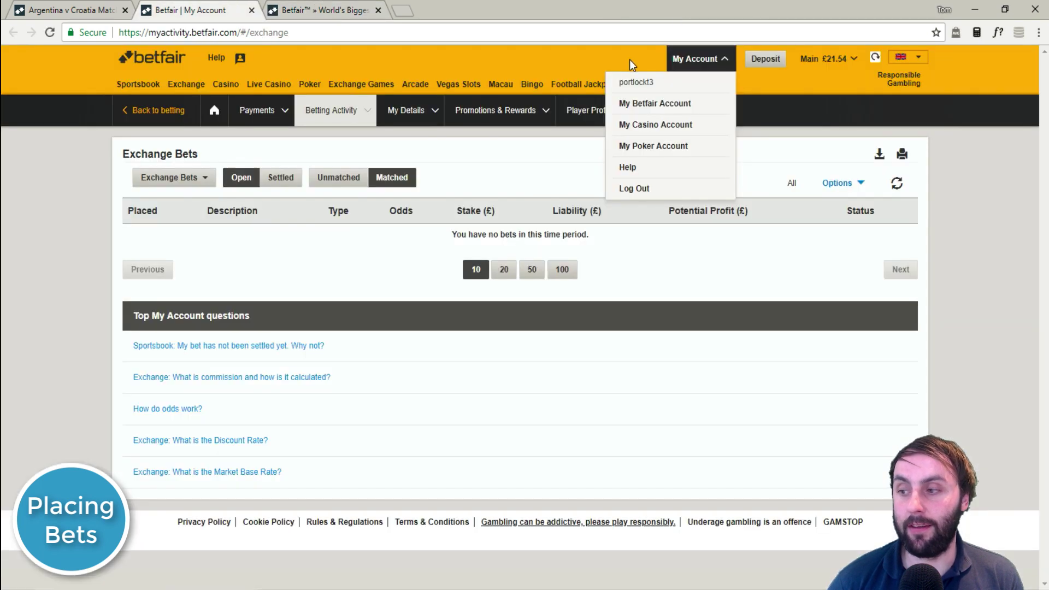
{"action": "left_click", "coordinate": [720, 61]}
{"action": "left_click", "coordinate": [722, 66]}
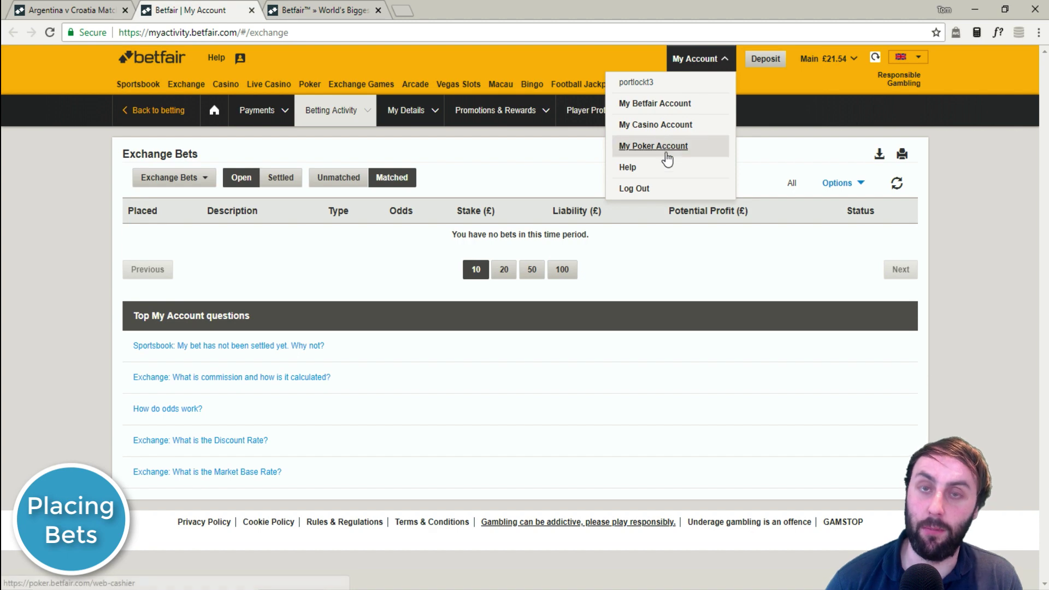
Step: Open the account statement from the Exchange home page and review its listed transactions
{"action": "left_click", "coordinate": [323, 10]}
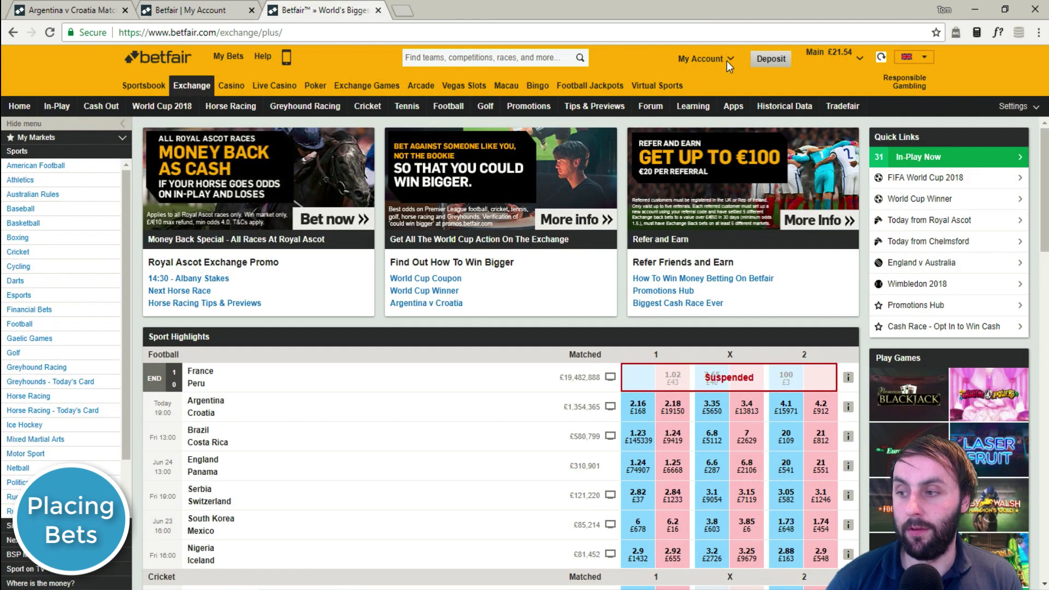
{"action": "left_click", "coordinate": [723, 61]}
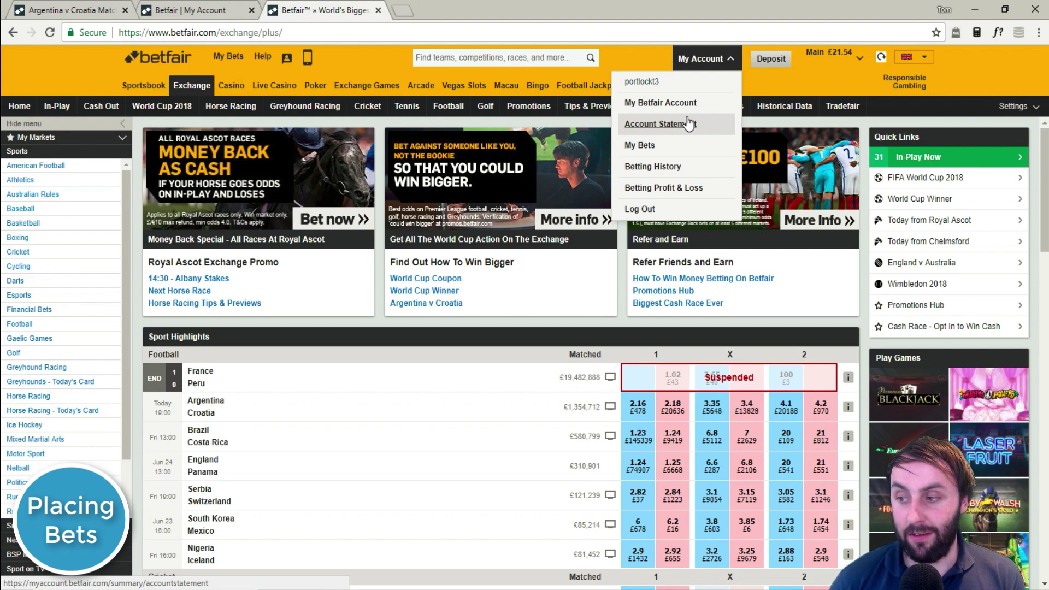
{"action": "left_click", "coordinate": [688, 124]}
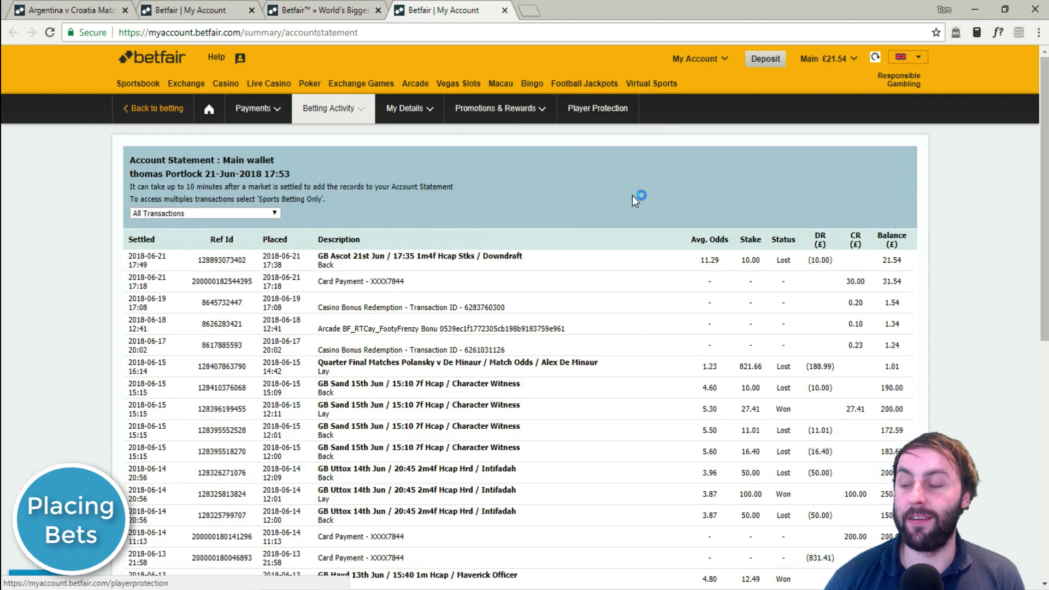
{"action": "scroll", "coordinate": [609, 223], "scroll_direction": "down", "scroll_amount": 1}
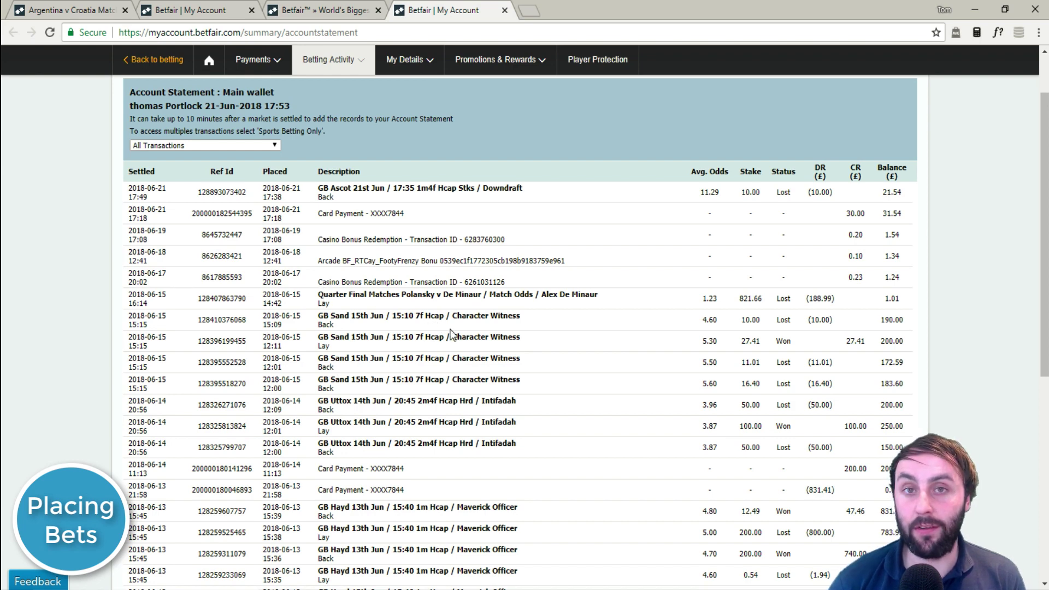
{"action": "scroll", "coordinate": [441, 339], "scroll_direction": "down", "scroll_amount": 1}
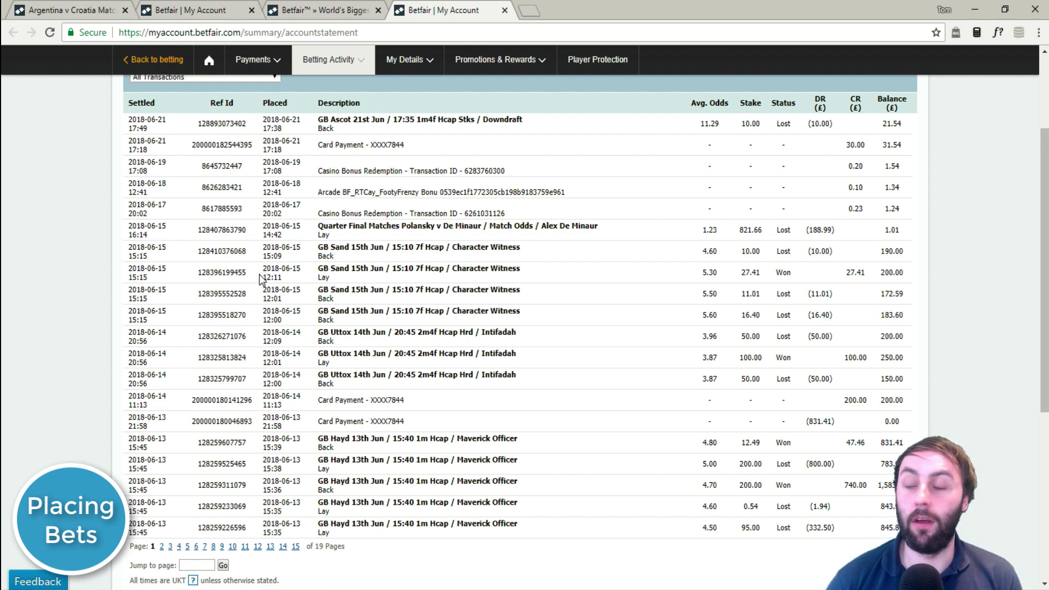
{"action": "scroll", "coordinate": [255, 277], "scroll_direction": "up", "scroll_amount": 3}
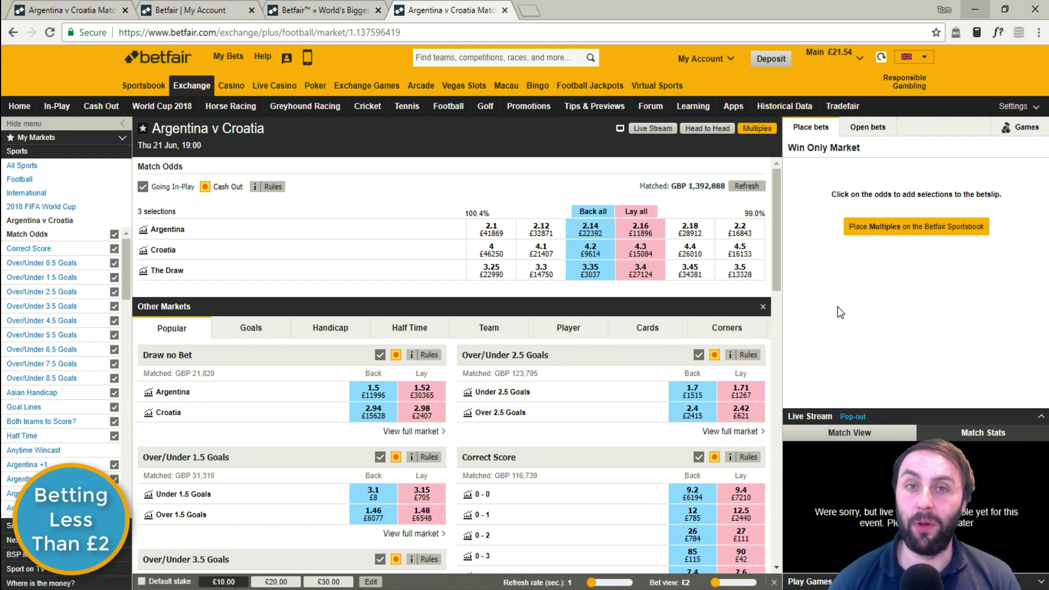
Step: Add a lay bet on Argentina at odds of 2.16, try a backer's stake of £1.5, and set the stake to £2
{"action": "left_click", "coordinate": [642, 229]}
{"action": "left_click", "coordinate": [978, 214]}
{"action": "type", "text": "1.5"}
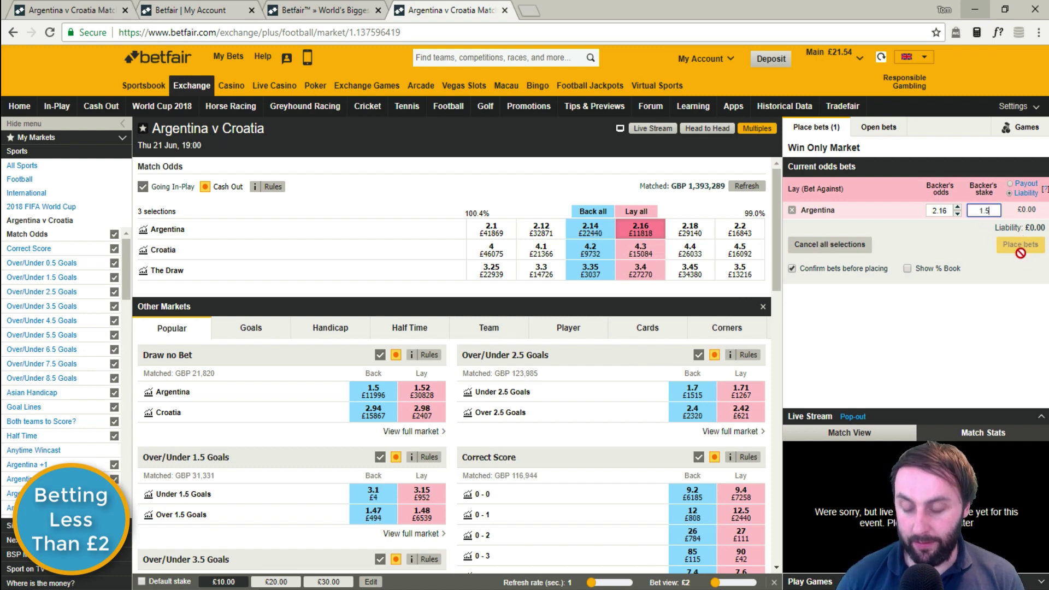
{"action": "double_click", "coordinate": [982, 211]}
{"action": "type", "text": "2"}
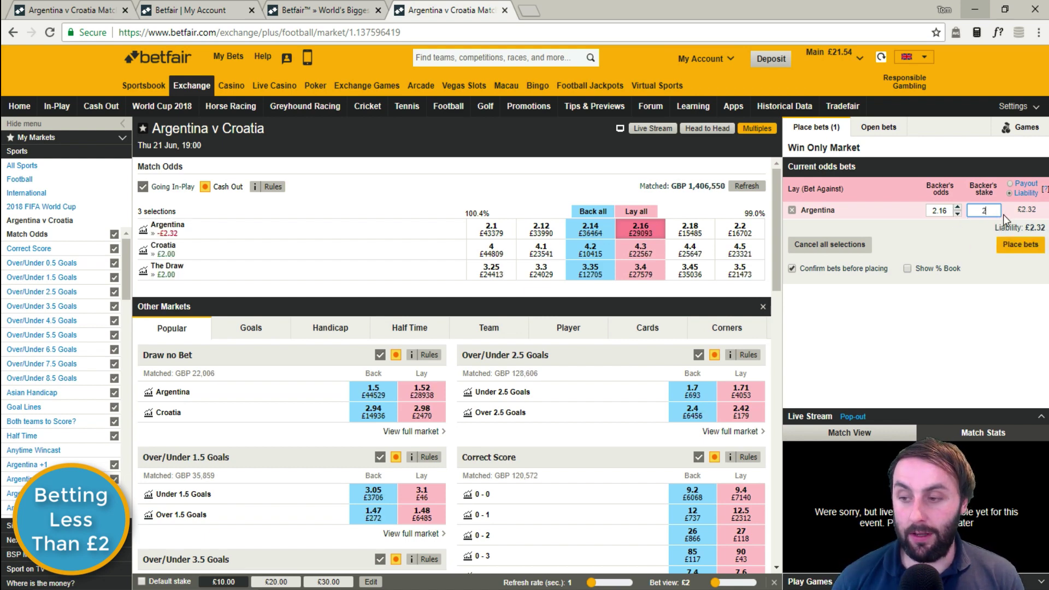
Step: Set the Argentina lay bet's backer's odds to 1.01, place the bet and confirm it
{"action": "left_click", "coordinate": [944, 213]}
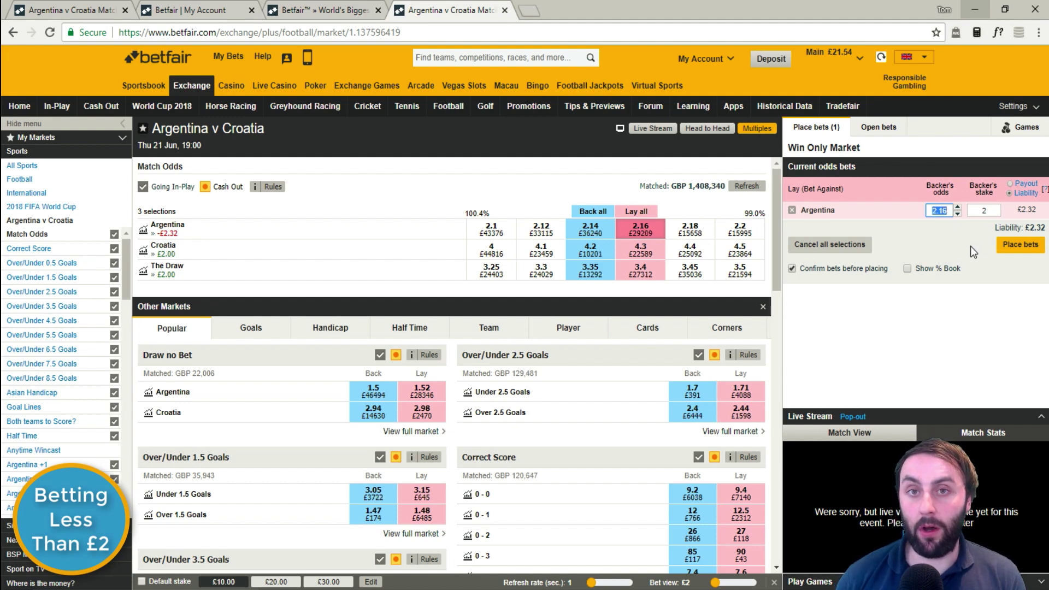
{"action": "type", "text": "1.01"}
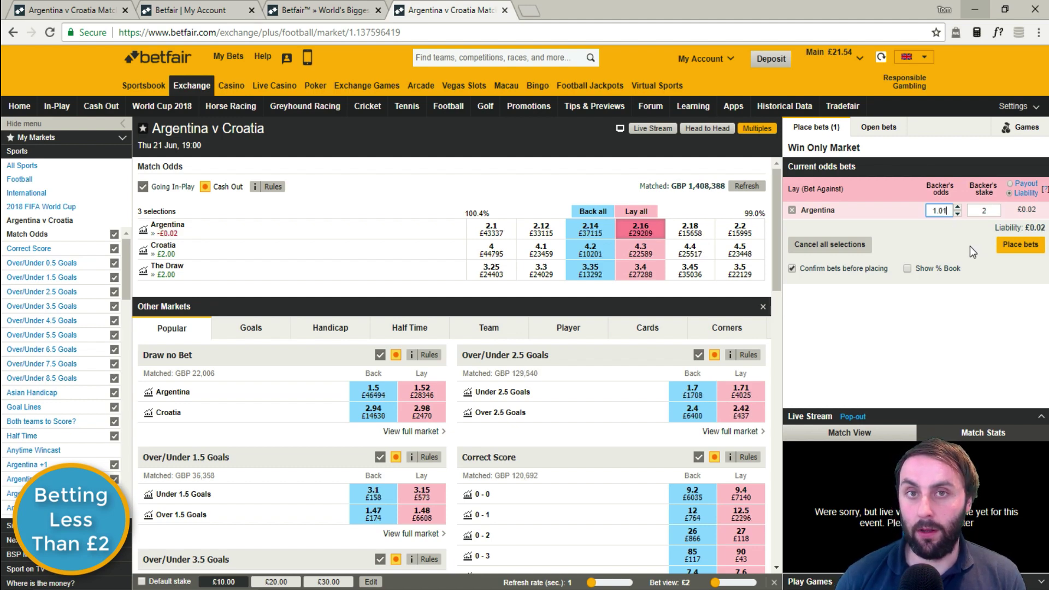
{"action": "left_click", "coordinate": [1012, 244]}
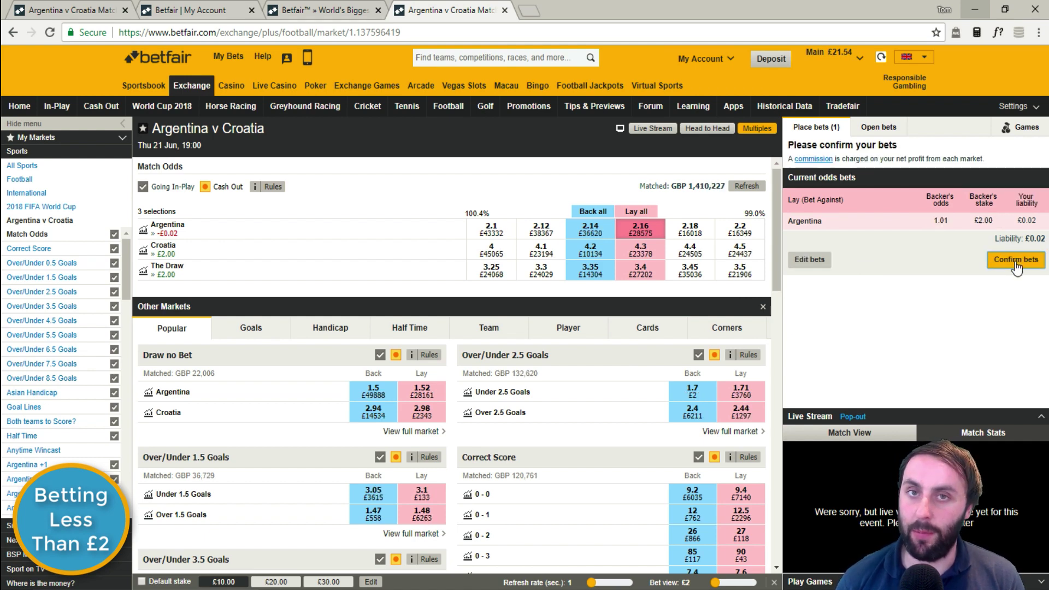
{"action": "left_click", "coordinate": [1017, 265]}
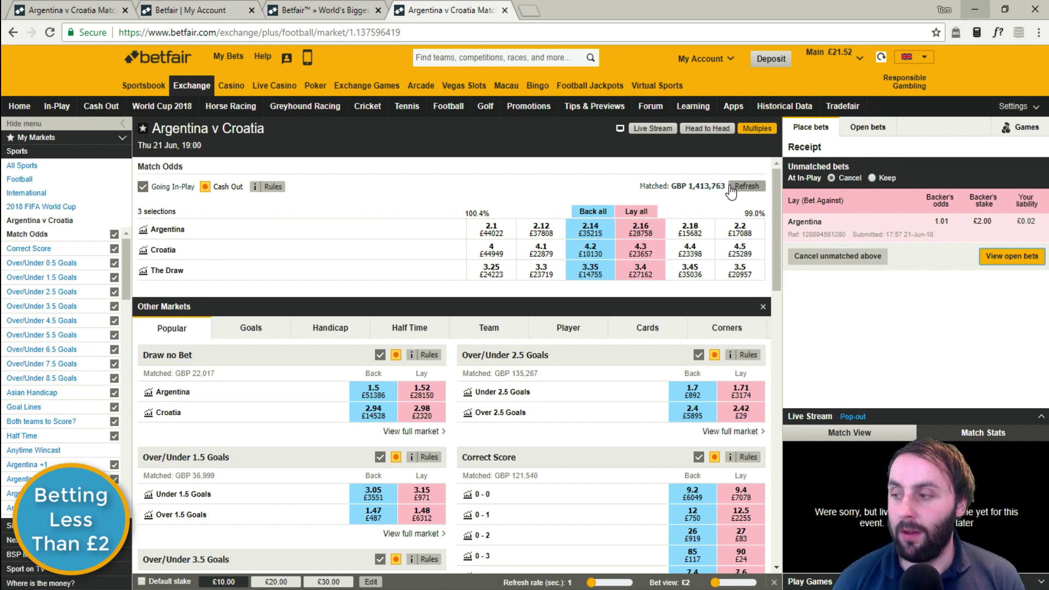
Step: Raise the unmatched Argentina lay bet's backer's stake to £3.5 in the open bets and submit the update
{"action": "left_click", "coordinate": [860, 133]}
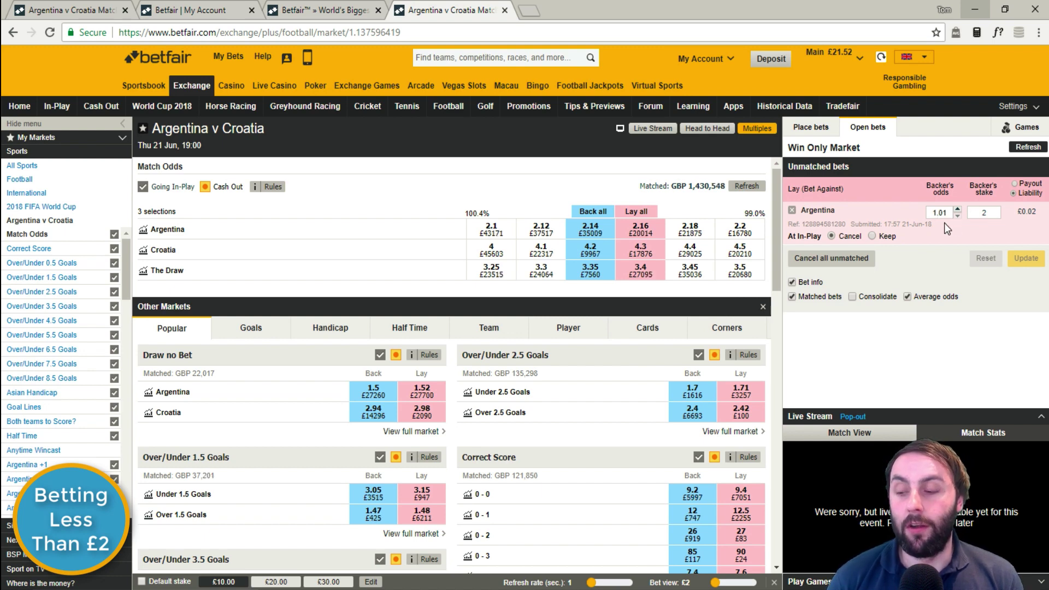
{"action": "left_click", "coordinate": [988, 216]}
{"action": "key", "text": "BackSpace"}
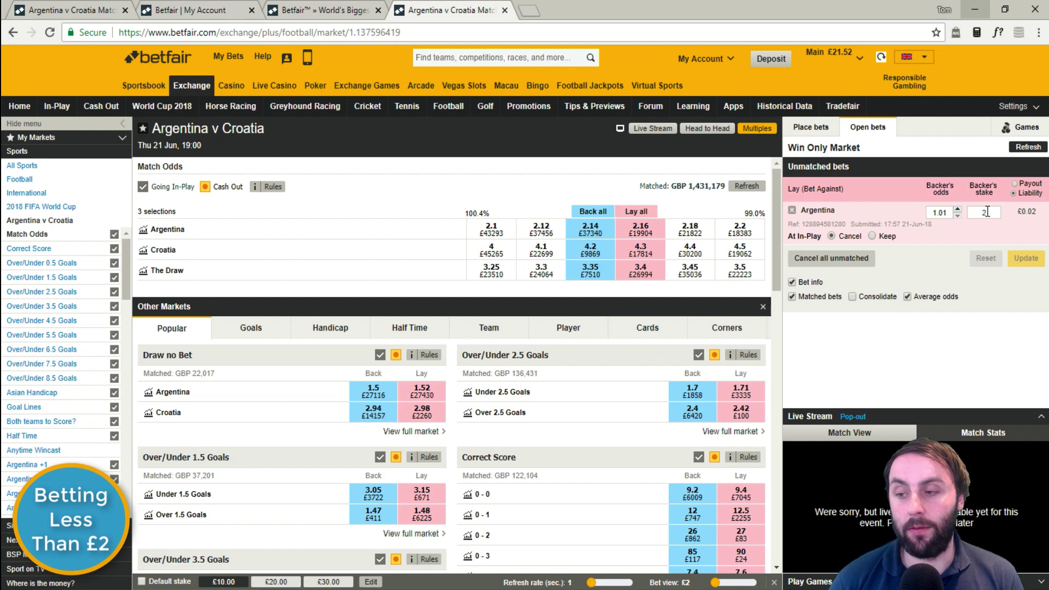
{"action": "double_click", "coordinate": [988, 212]}
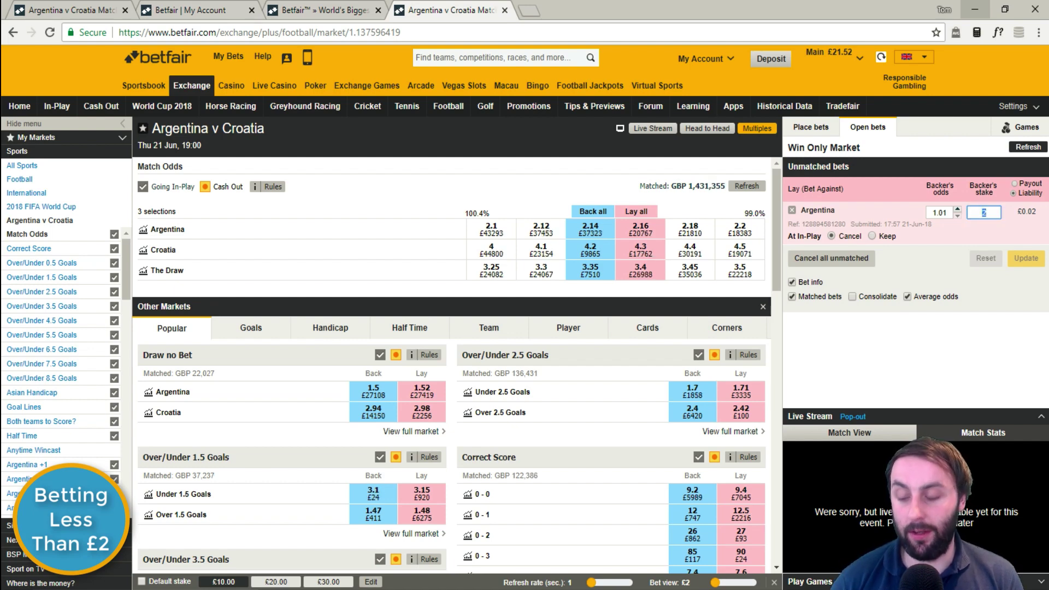
{"action": "type", "text": "3"}
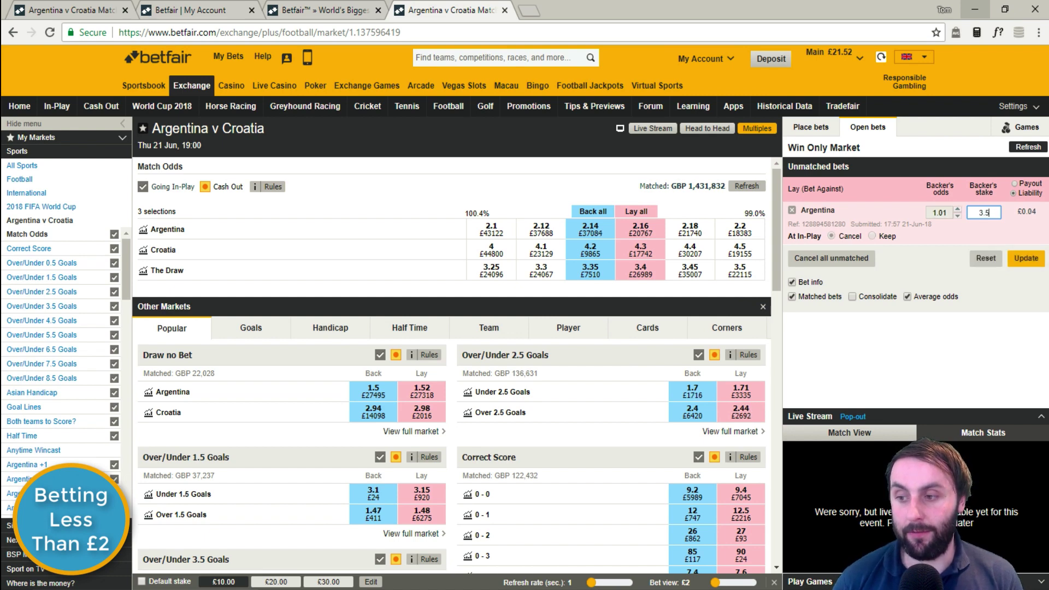
{"action": "type", "text": ".5"}
{"action": "left_click", "coordinate": [1026, 261]}
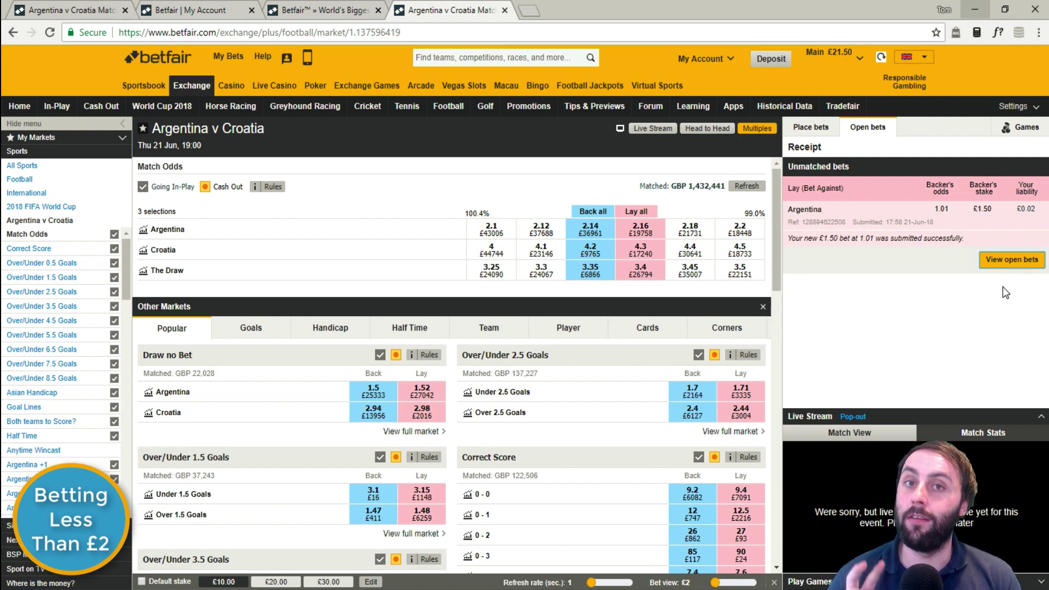
Step: Reload the open bets, set the backer's odds of the unmatched £1.5 Argentina bet to 2.16 and submit the update
{"action": "left_click", "coordinate": [811, 131]}
{"action": "left_click", "coordinate": [868, 129]}
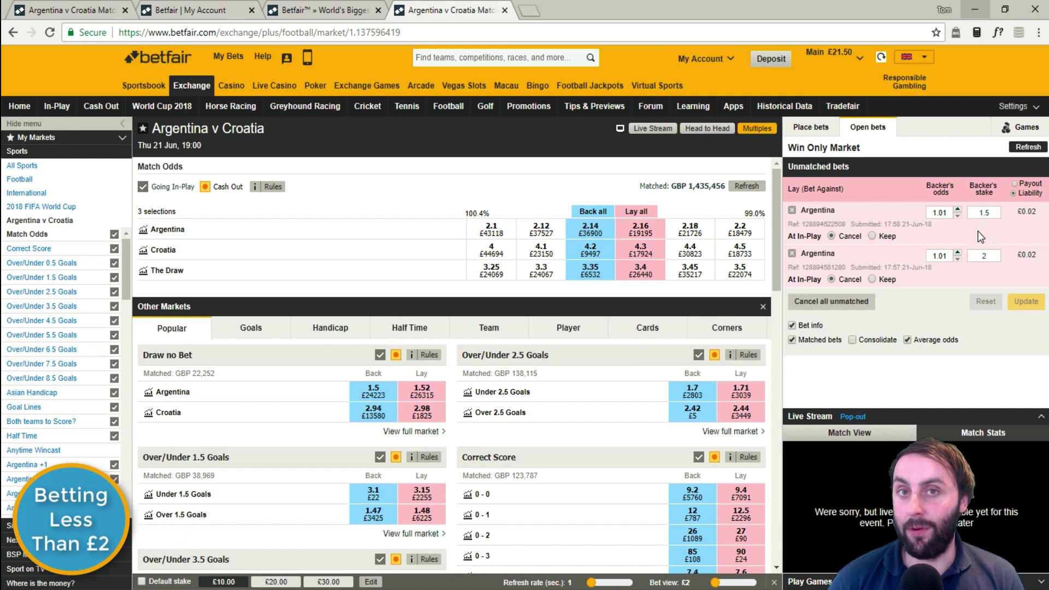
{"action": "left_click", "coordinate": [948, 211]}
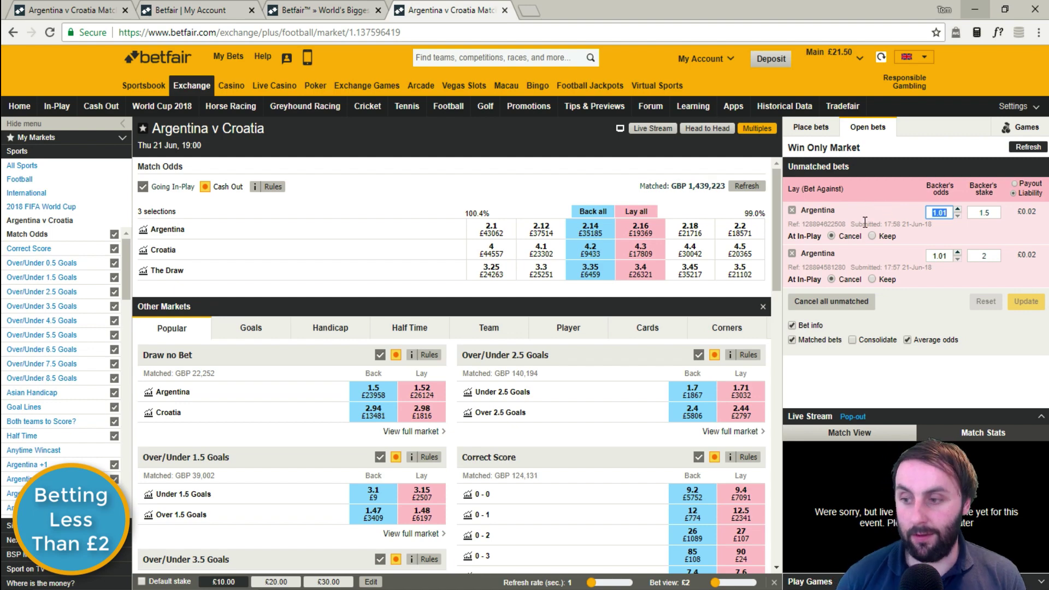
{"action": "type", "text": "2.16"}
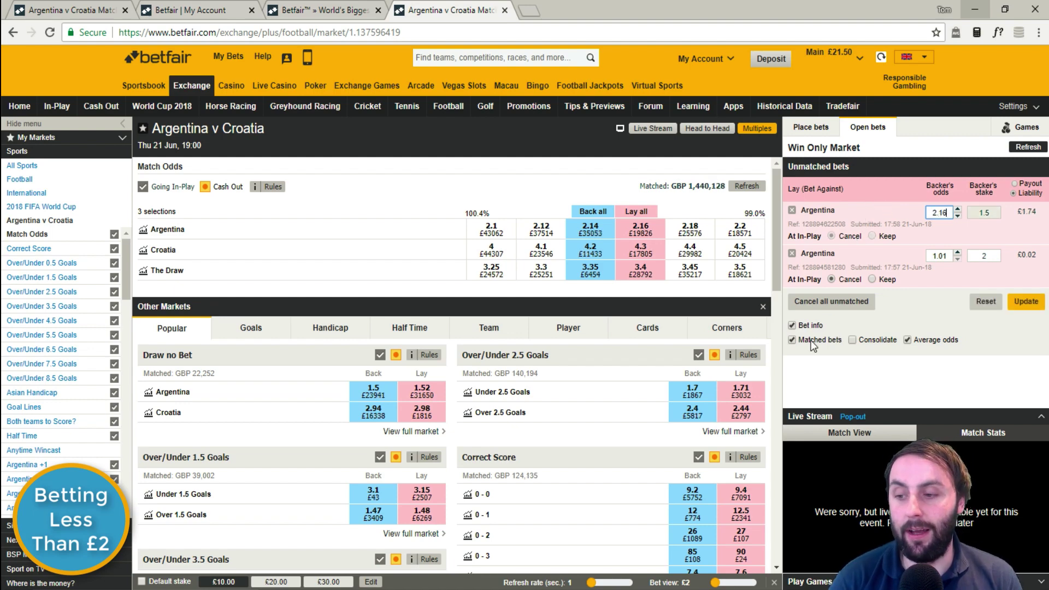
{"action": "left_click", "coordinate": [1027, 303]}
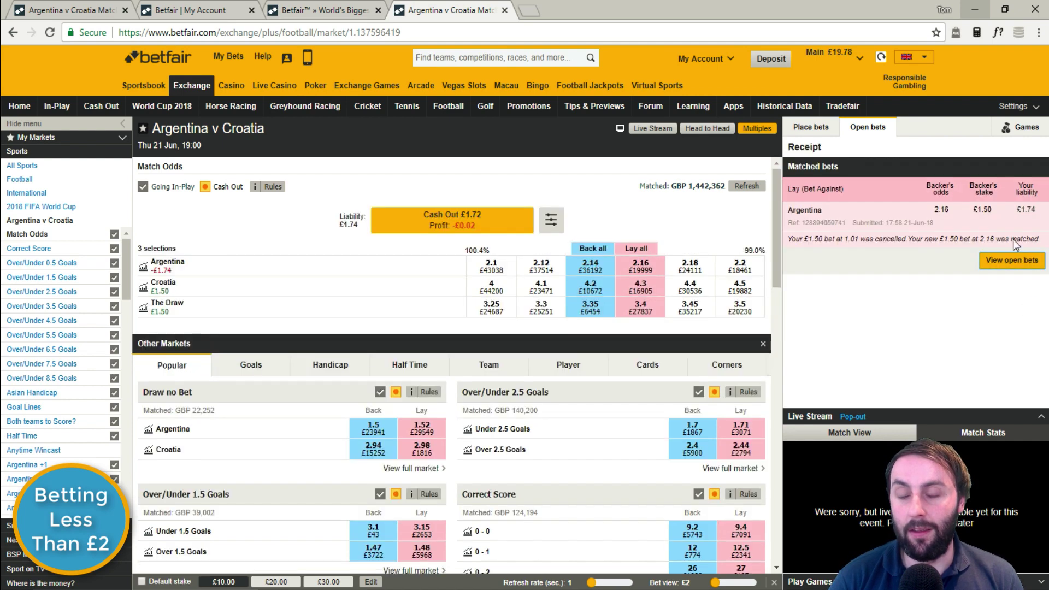
Step: Cancel all unmatched bets on the Argentina v Croatia market and check the open bets again
{"action": "left_click", "coordinate": [860, 129]}
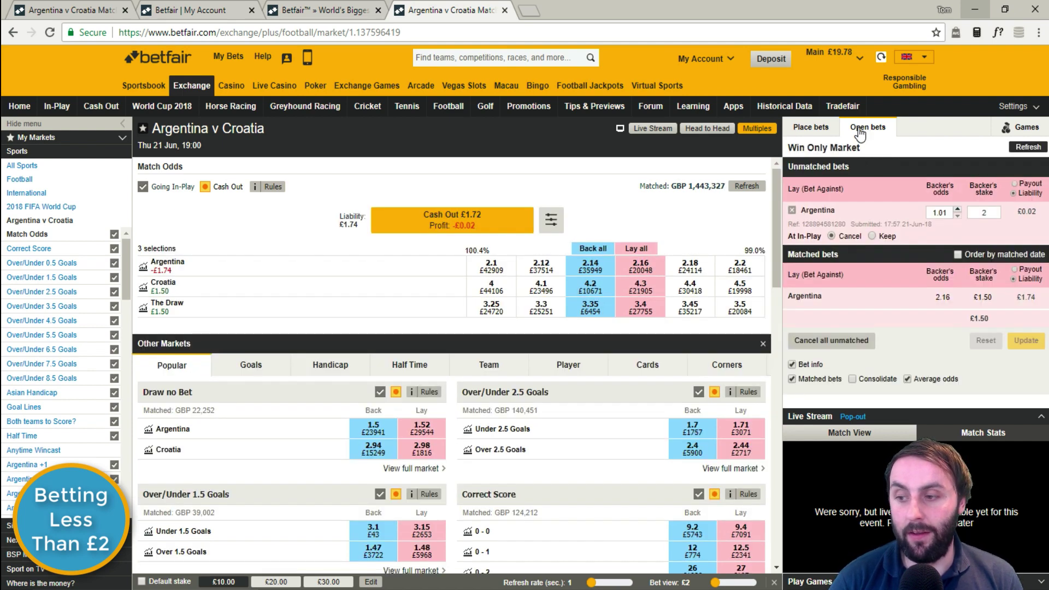
{"action": "left_click", "coordinate": [845, 339]}
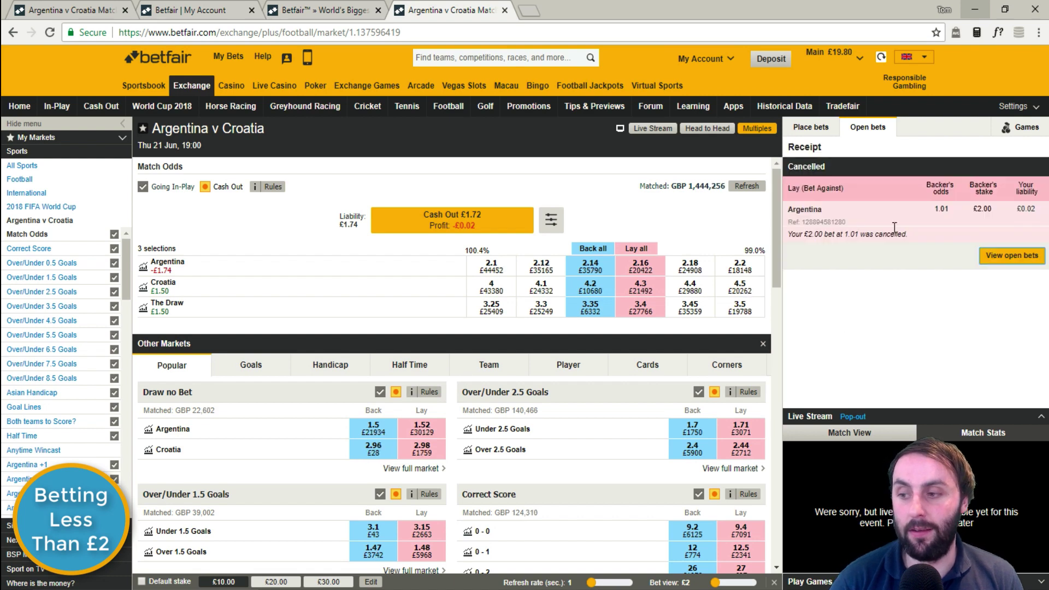
{"action": "left_click", "coordinate": [870, 132]}
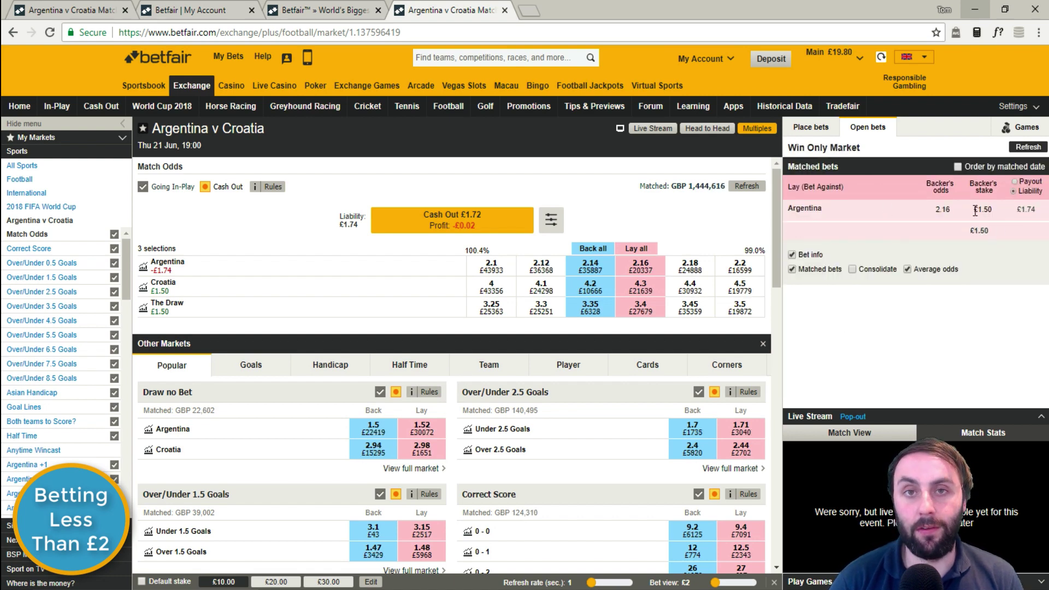